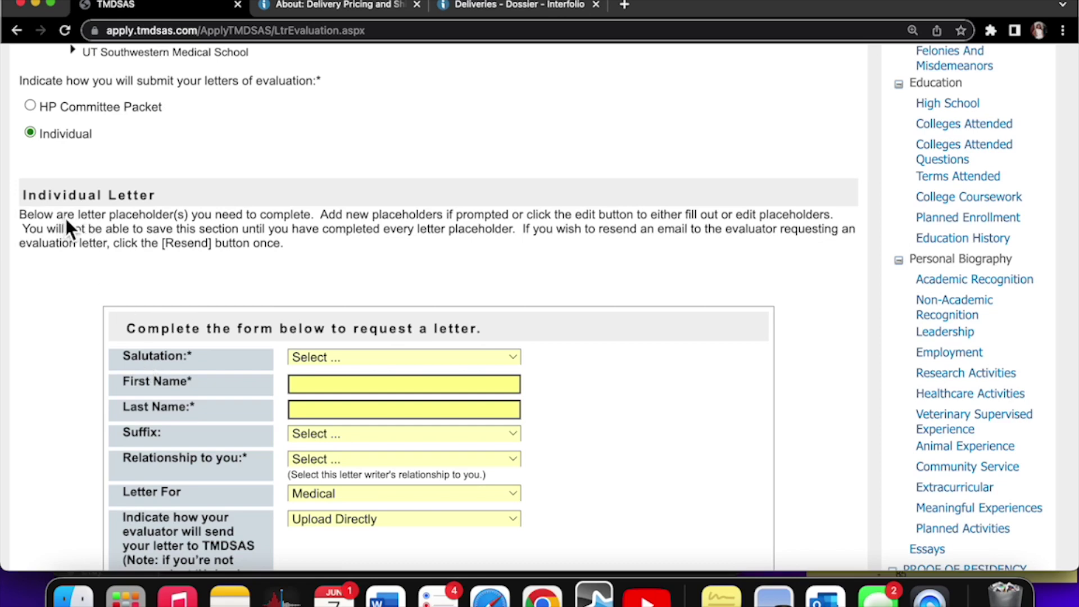
# Step: Highlight the instructions about letter placeholders on the Individual Letters of Evaluation page
pyautogui.moveTo(67, 218); pyautogui.dragTo(324, 225)
pyautogui.moveTo(293, 221); pyautogui.dragTo(511, 232)
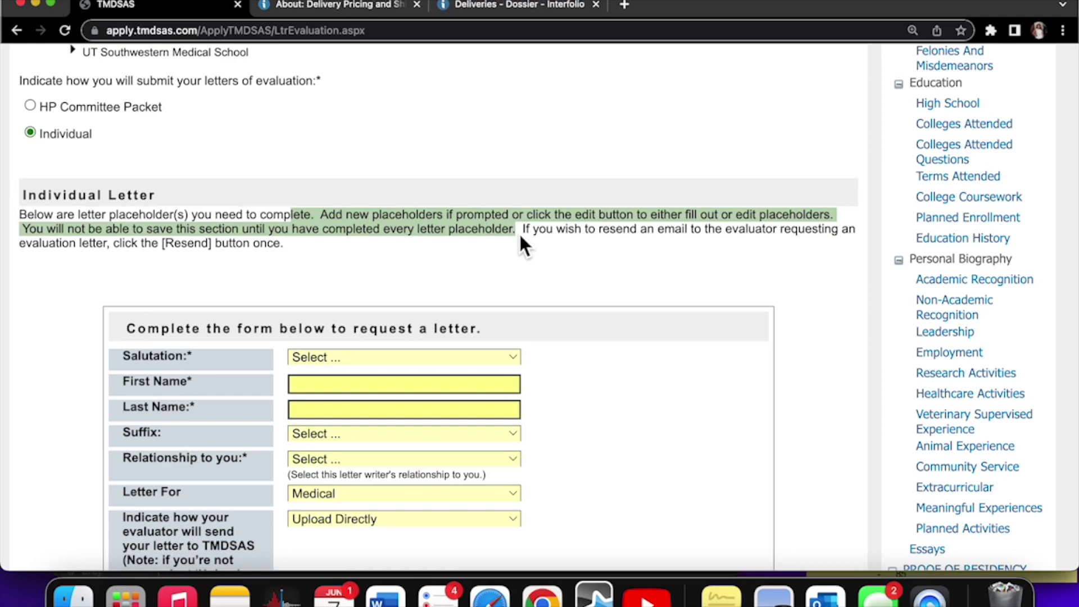
# Step: Choose Dr. as the salutation and enter the evaluator's first and last name
pyautogui.scroll(-10, 511, 278)
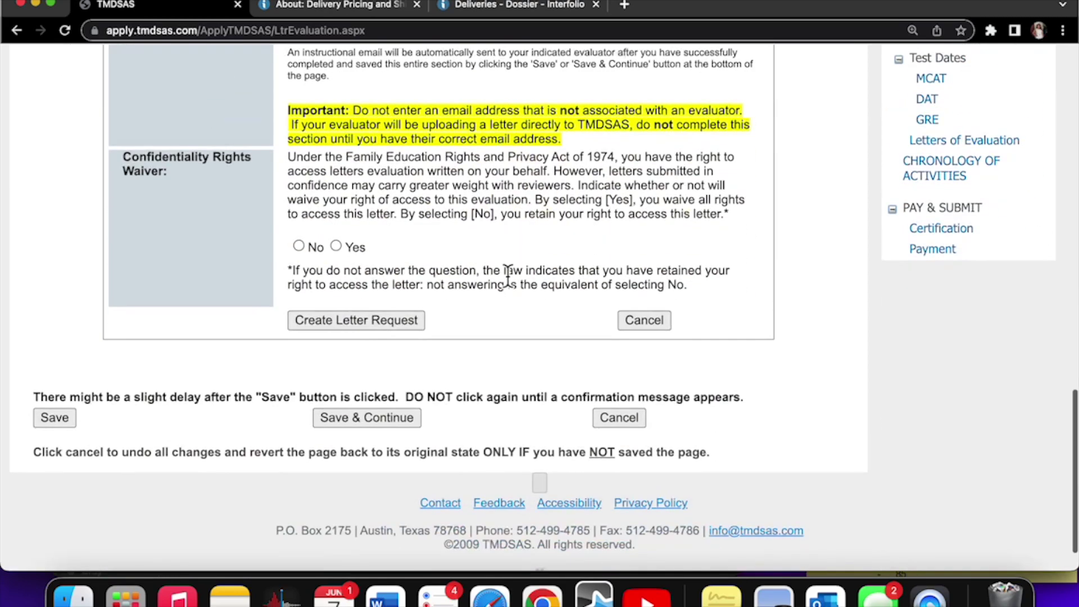
pyautogui.scroll(7, 508, 275)
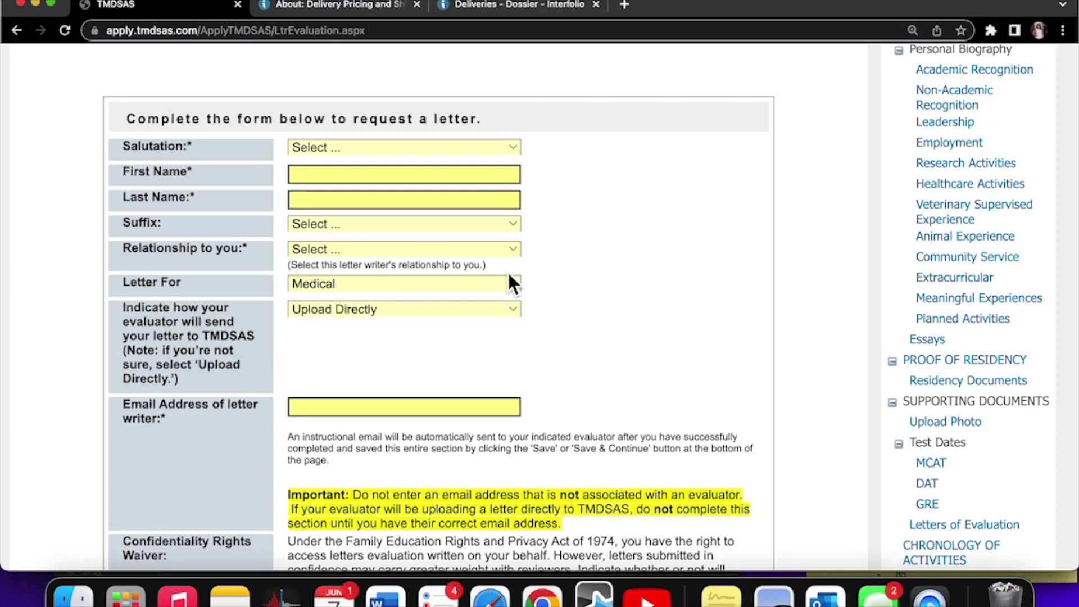
pyautogui.click(467, 149)
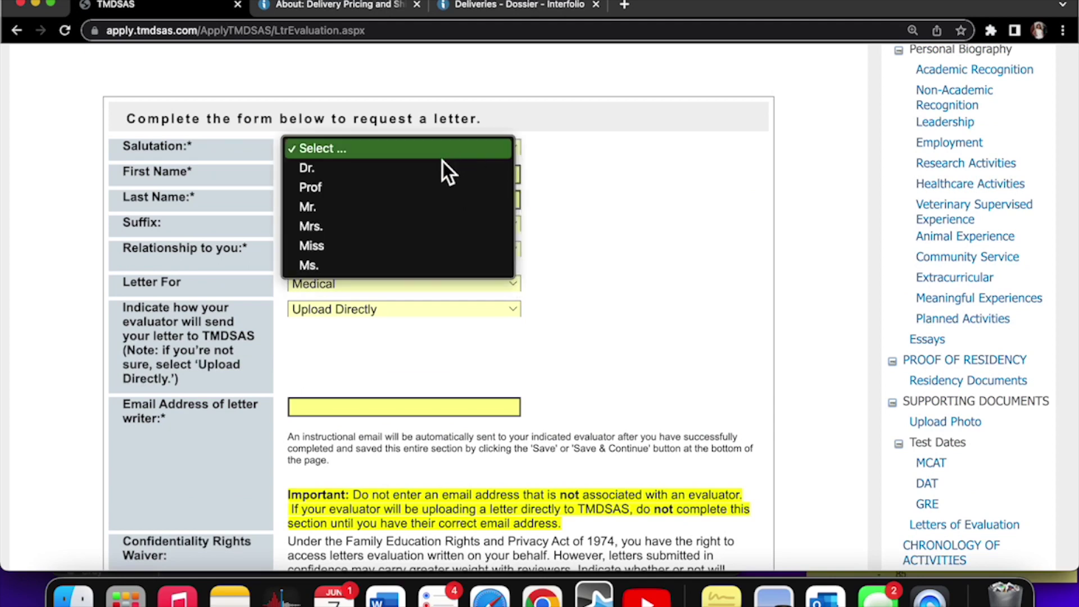
pyautogui.click(423, 171)
pyautogui.click(423, 174)
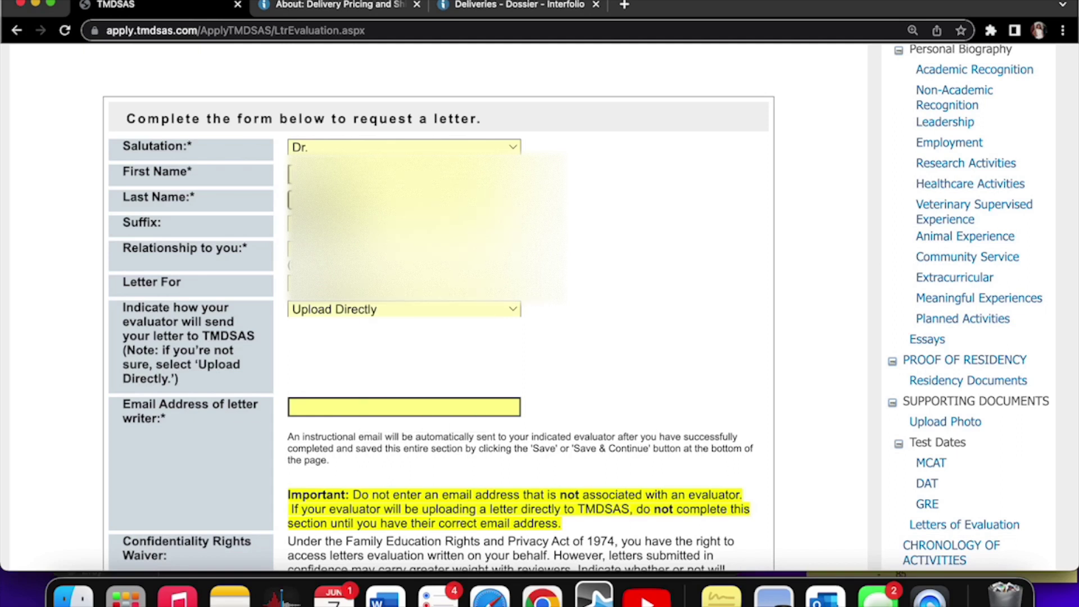
pyautogui.press('Tab')
pyautogui.press('Tab')
# Step: Set the relationship to Graduate Advisor and the delivery method to Interfolio
pyautogui.press('space')
pyautogui.click(384, 315)
pyautogui.click(376, 312)
pyautogui.click(370, 335)
pyautogui.scroll(-3, 369, 333)
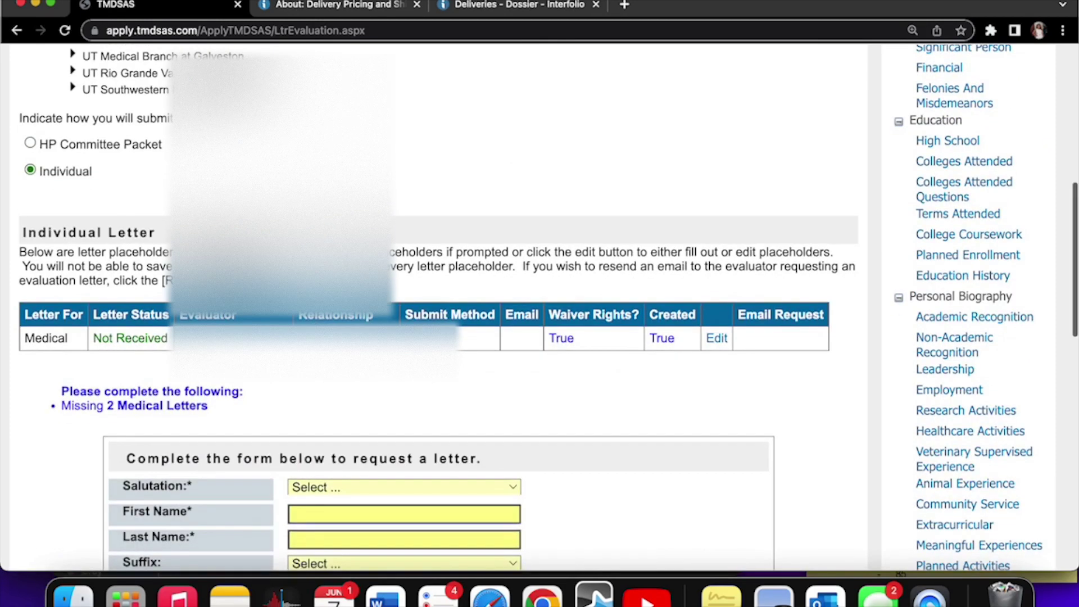
# Step: Give the second request salutation Ms. and relationship Laboratory Supervisor
pyautogui.scroll(-2, 299, 336)
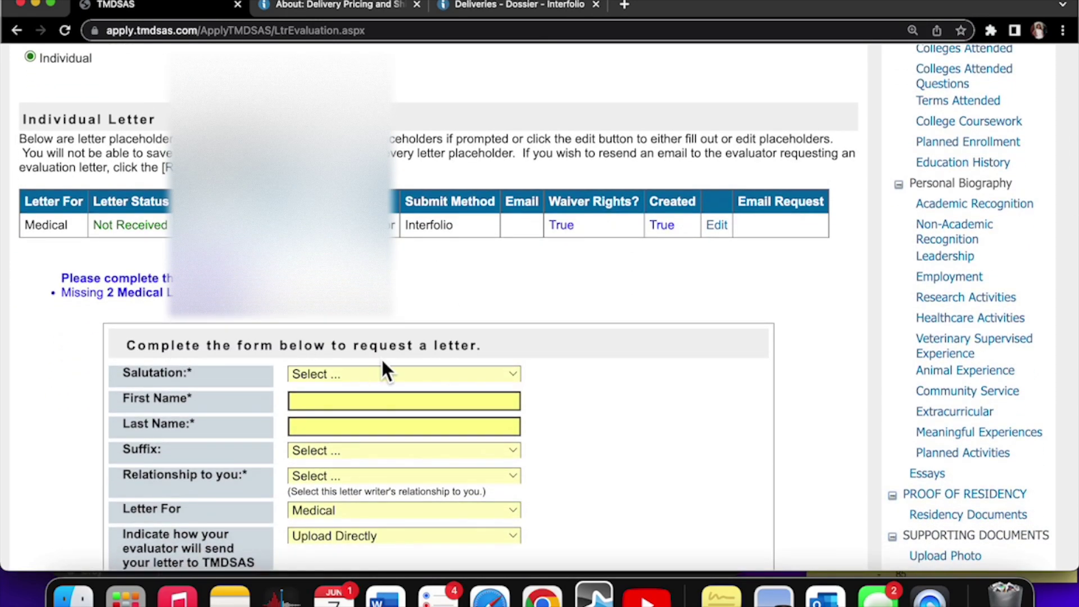
pyautogui.click(334, 378)
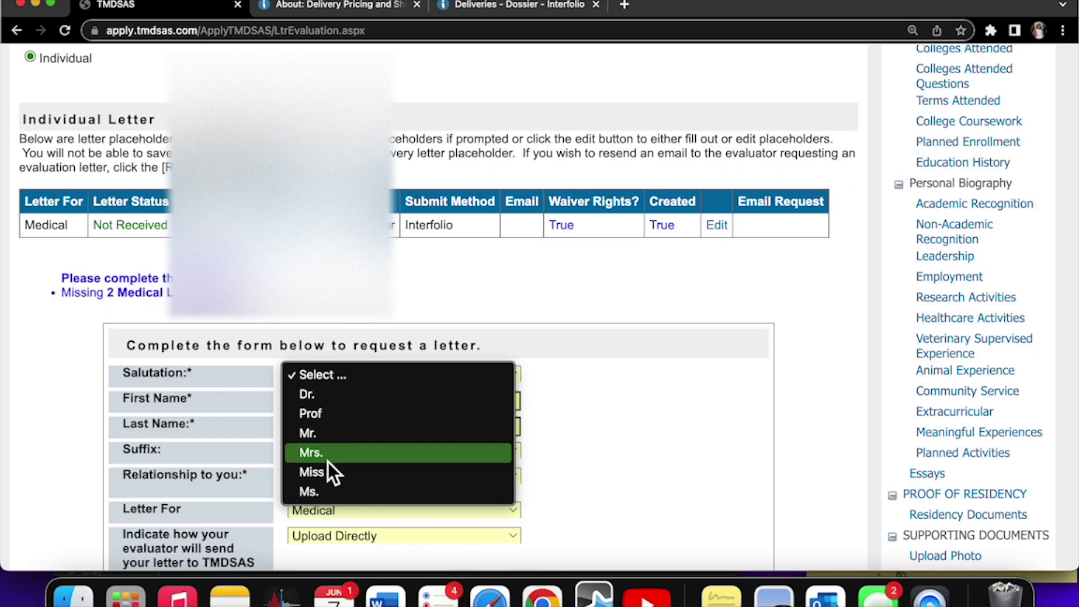
pyautogui.click(325, 492)
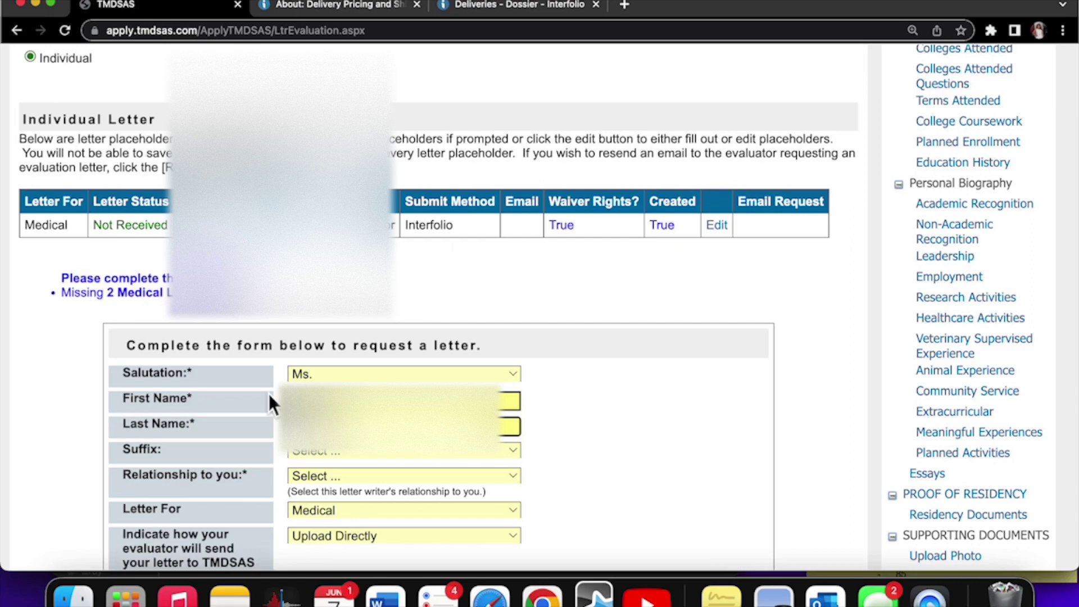
pyautogui.scroll(-4, 267, 391)
pyautogui.click(393, 274)
pyautogui.click(394, 411)
pyautogui.scroll(-1, 366, 318)
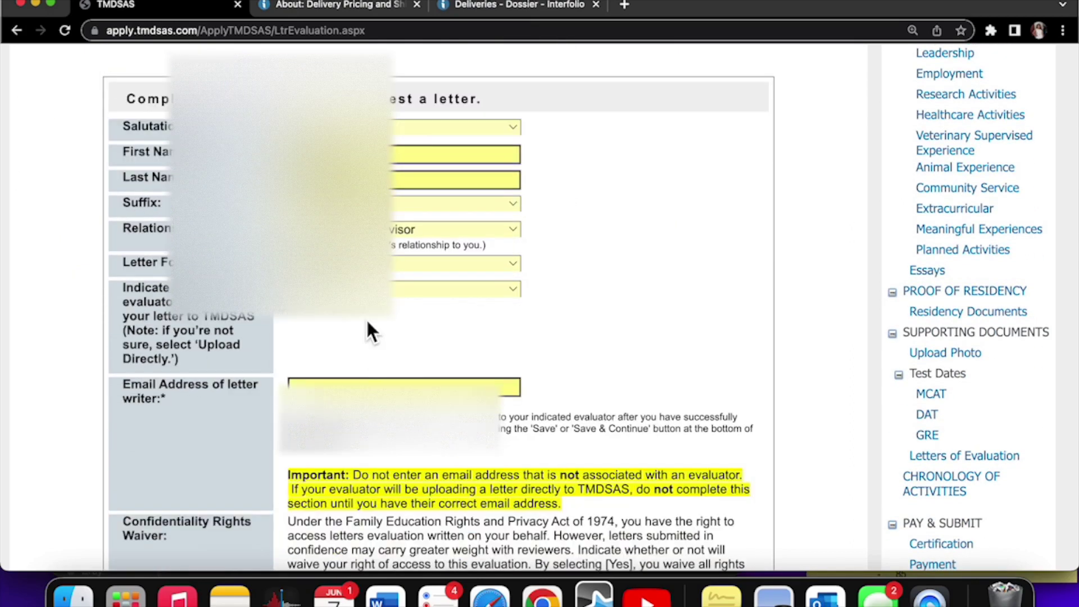
pyautogui.click(373, 235)
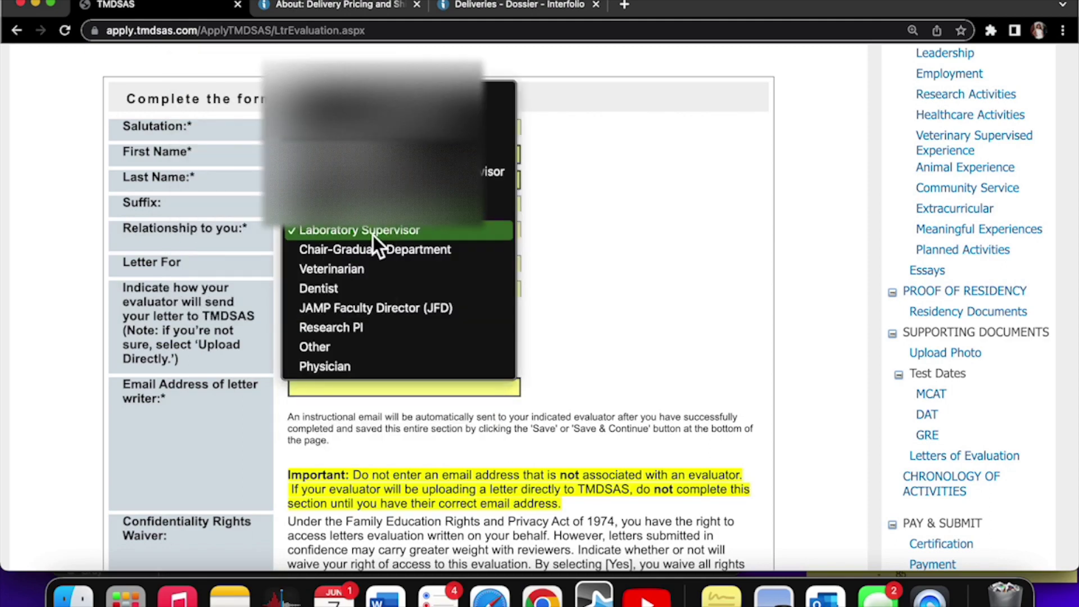
pyautogui.click(373, 235)
# Step: Set delivery to Interfolio and create the second Medical letter request
pyautogui.click(340, 286)
pyautogui.click(336, 311)
pyautogui.scroll(-8, 336, 315)
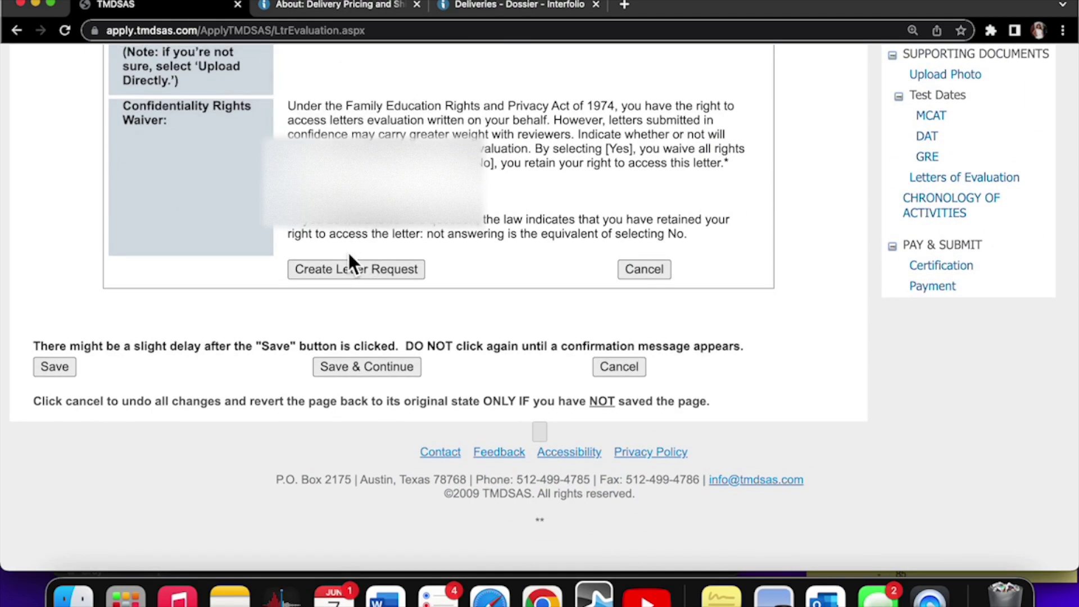
pyautogui.click(346, 269)
pyautogui.scroll(12, 345, 270)
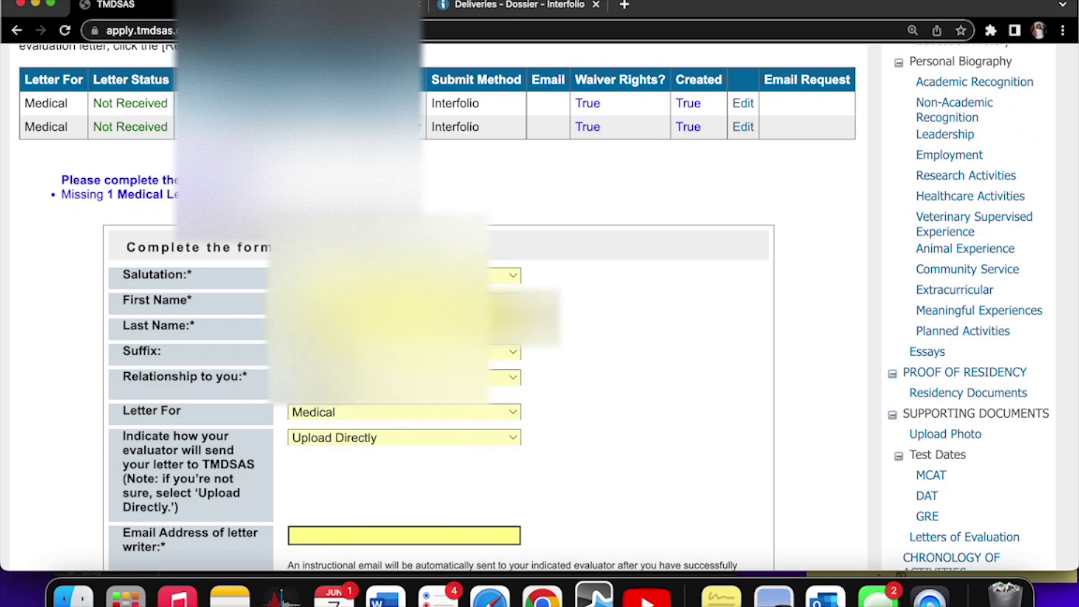
# Step: Set the third letter request's relationship to Current or Former Professor
pyautogui.click(355, 377)
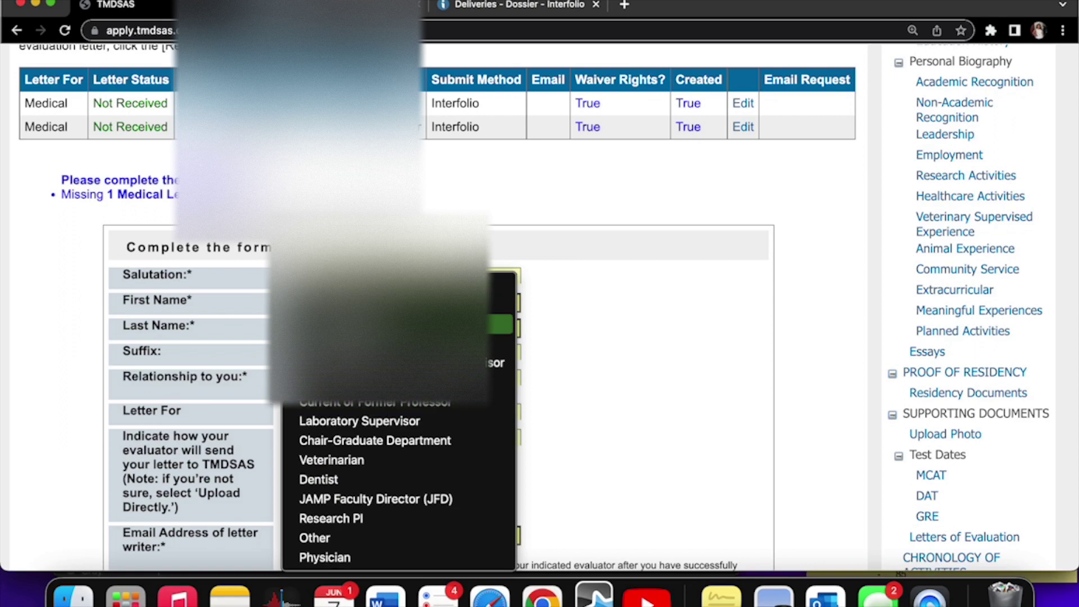
pyautogui.click(380, 401)
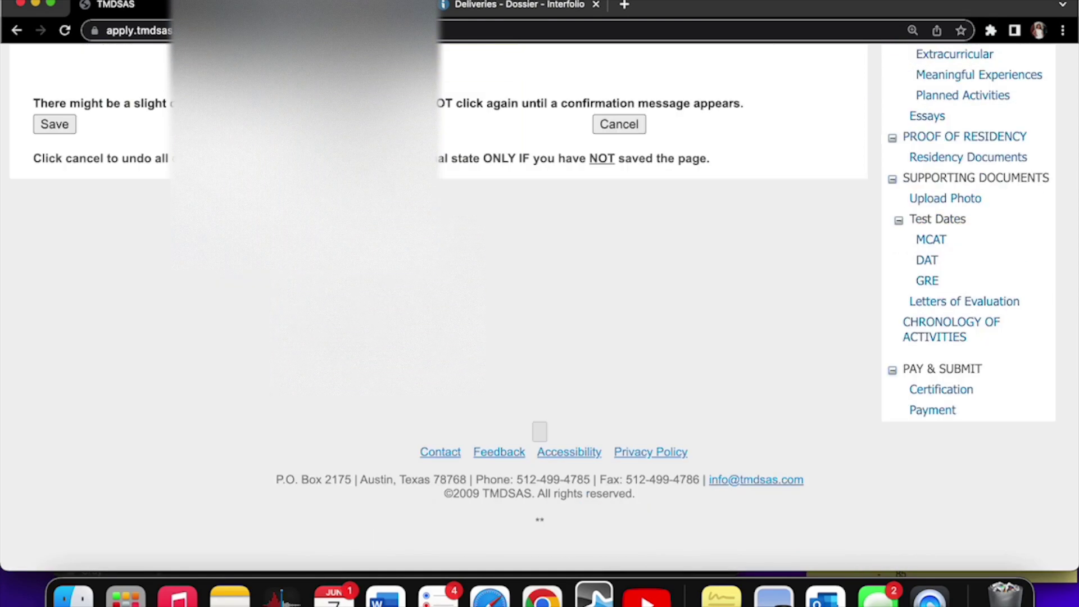
pyautogui.scroll(4, 339, 330)
pyautogui.scroll(2, 341, 335)
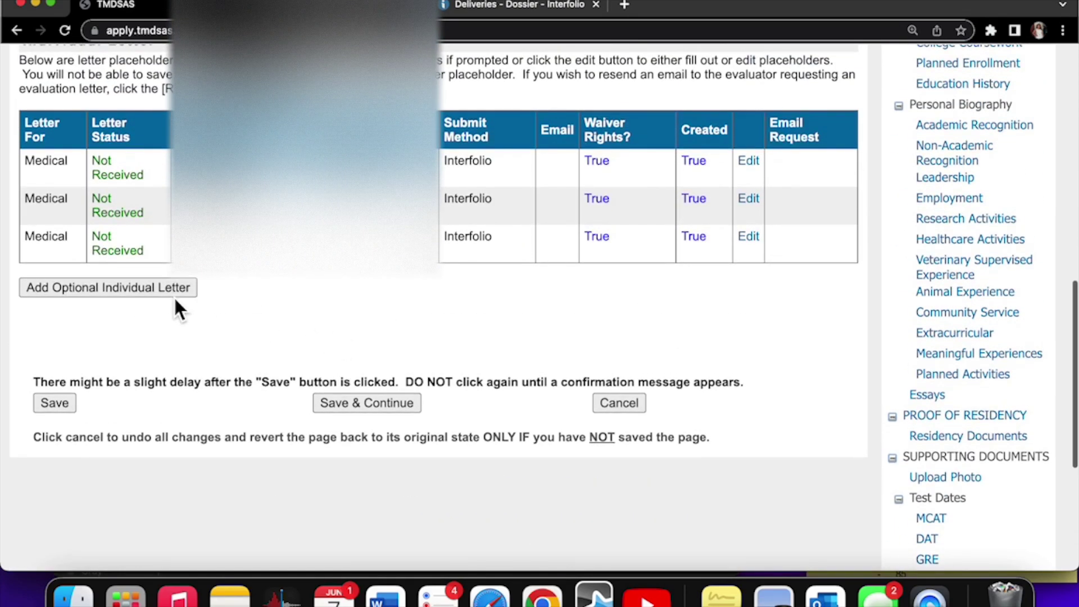
# Step: Start an optional letter with salutation Ms. and relationship Immediate Work/Volunteer Supervisor
pyautogui.click(130, 294)
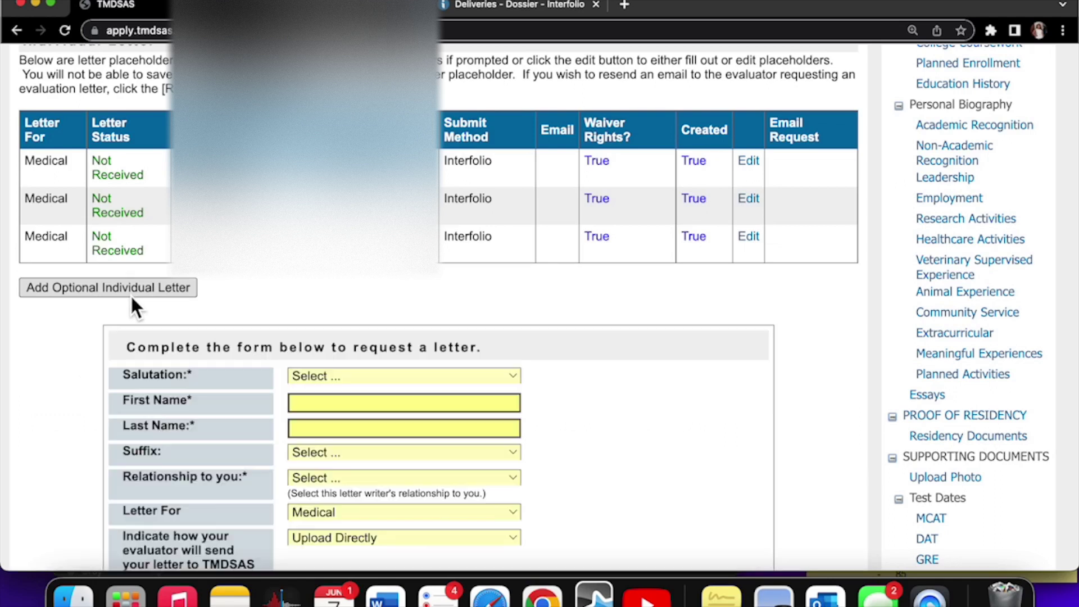
pyautogui.click(322, 373)
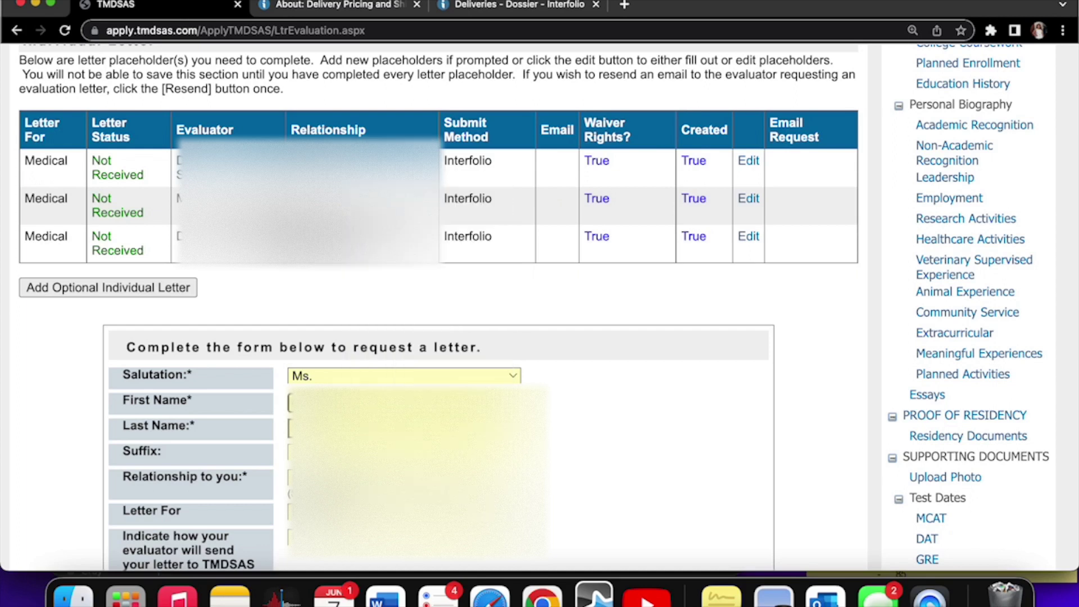
pyautogui.click(326, 375)
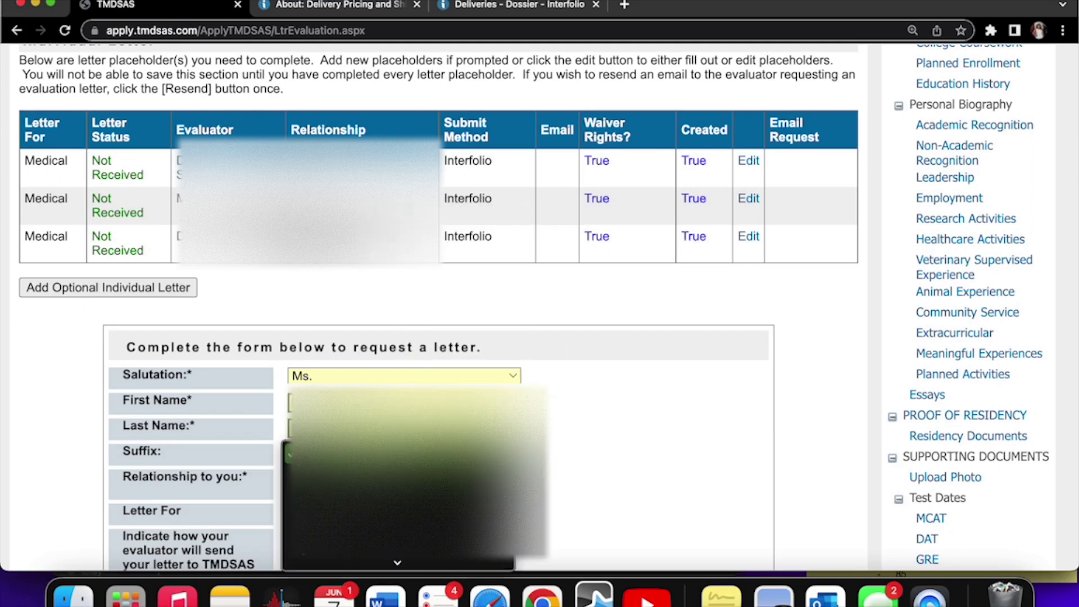
pyautogui.scroll(-5, 615, 360)
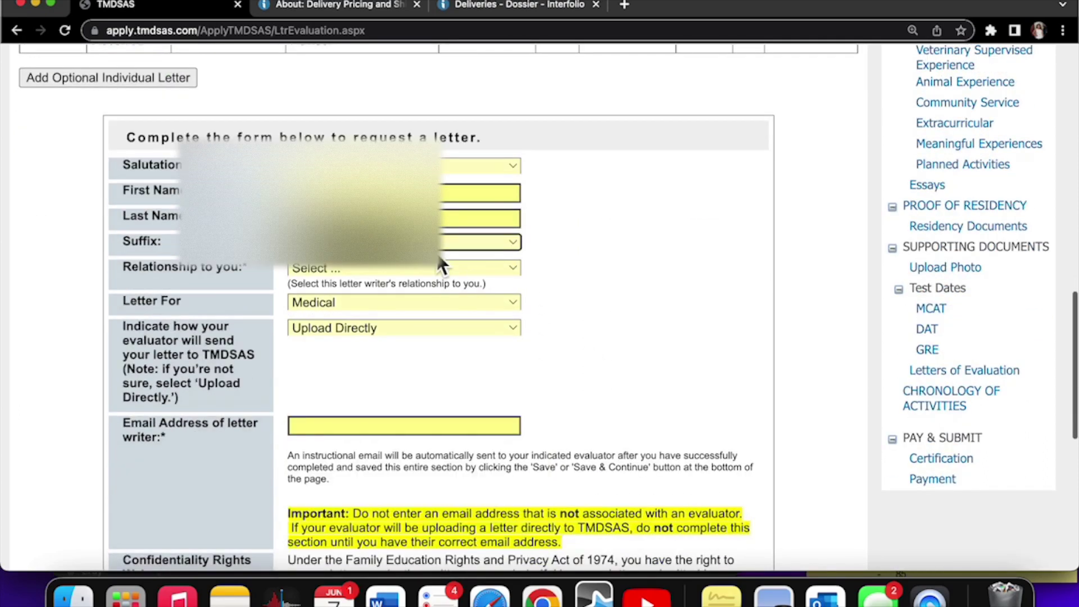
pyautogui.click(412, 269)
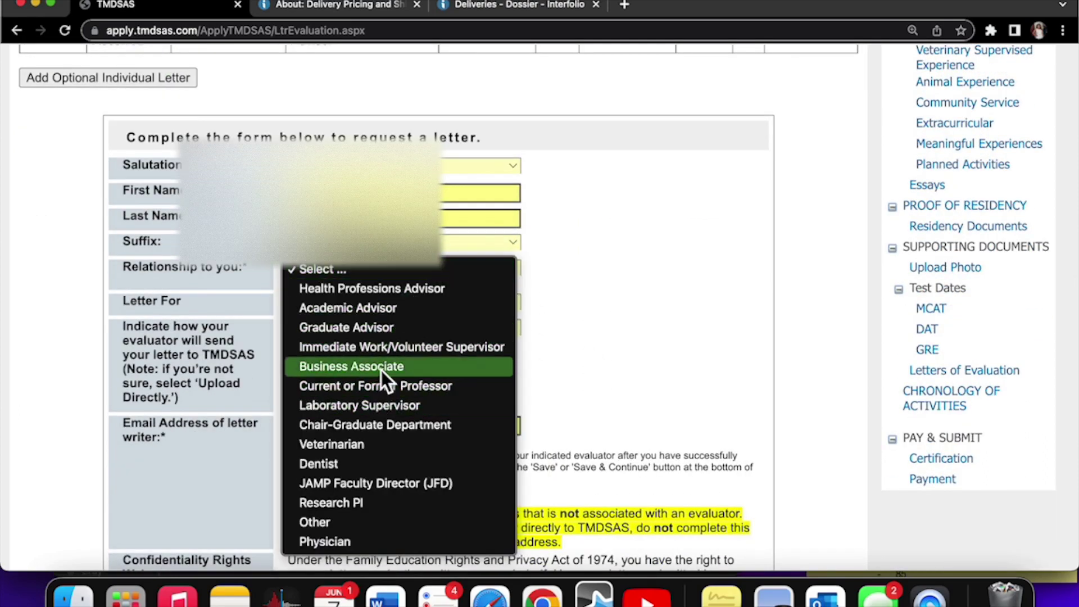
pyautogui.click(385, 348)
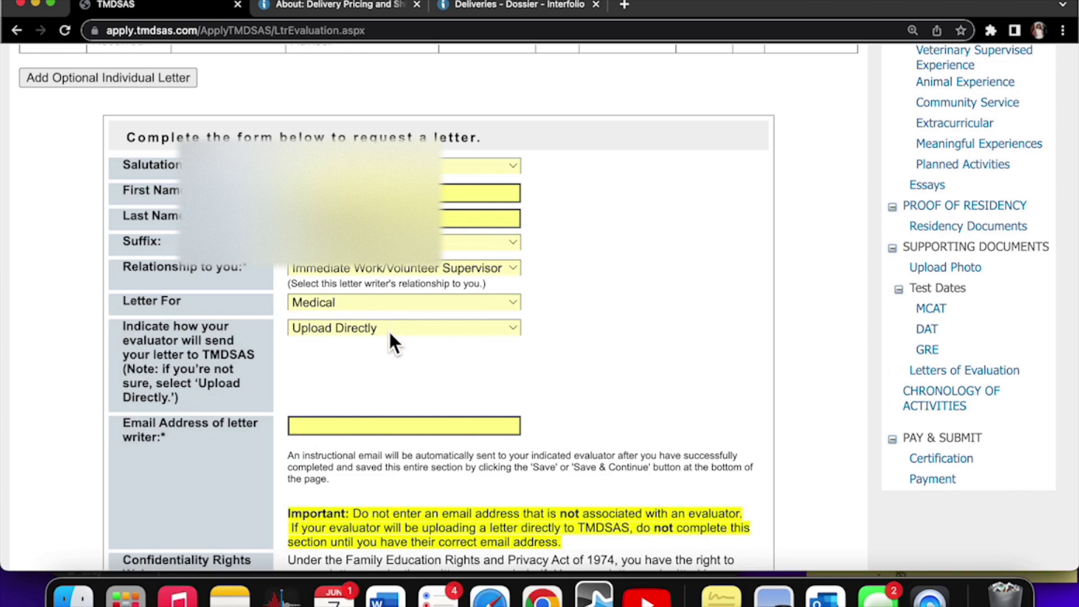
# Step: Choose Interfolio delivery, waive access, and create the fourth letter request
pyautogui.click(389, 329)
pyautogui.click(384, 346)
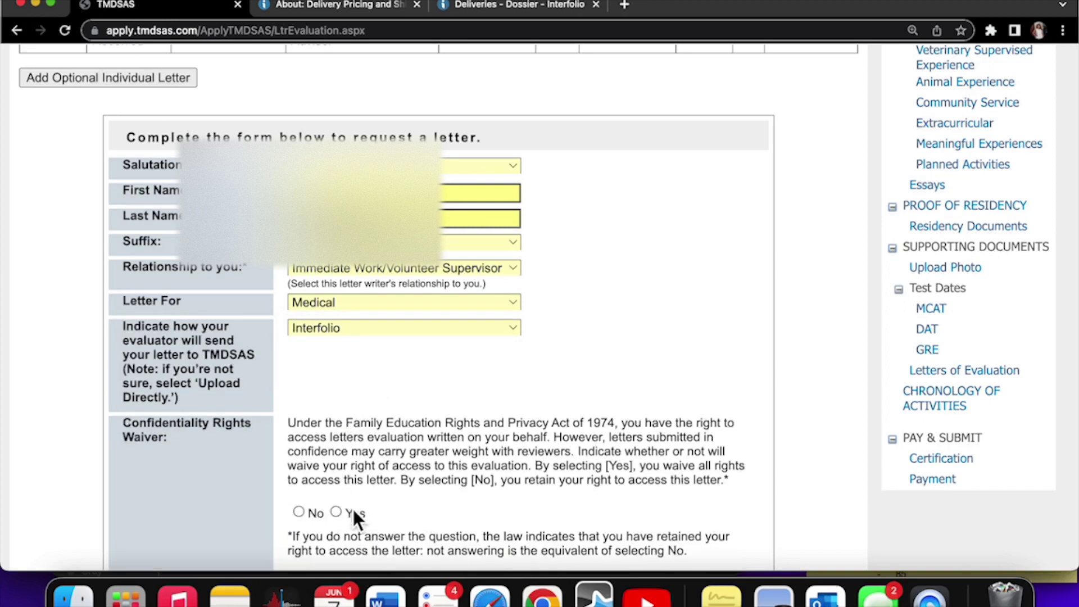
pyautogui.click(336, 512)
pyautogui.scroll(-5, 340, 511)
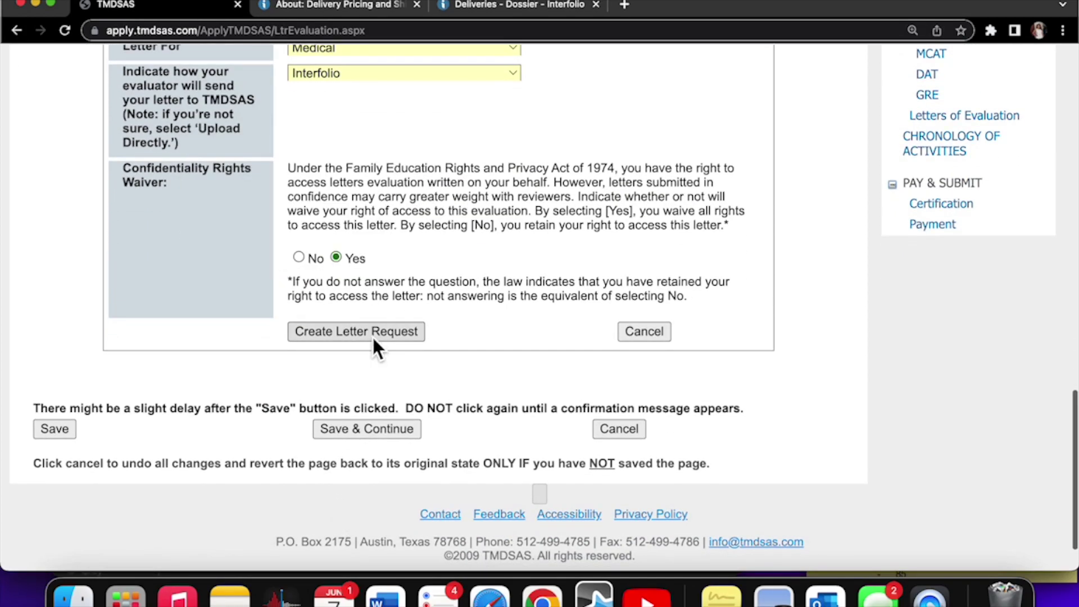
pyautogui.click(372, 335)
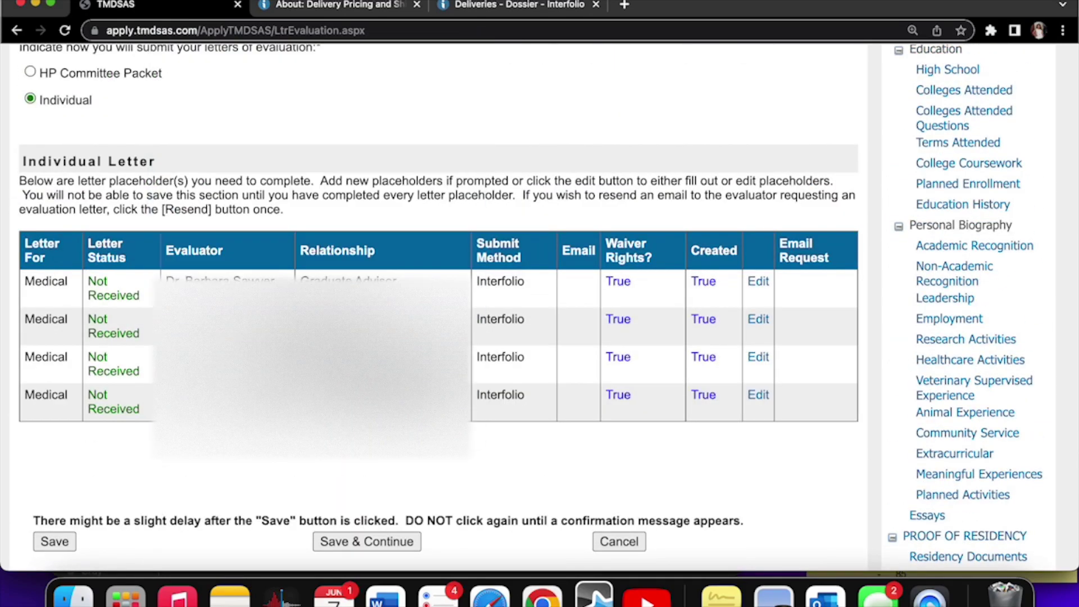
pyautogui.scroll(1, 439, 303)
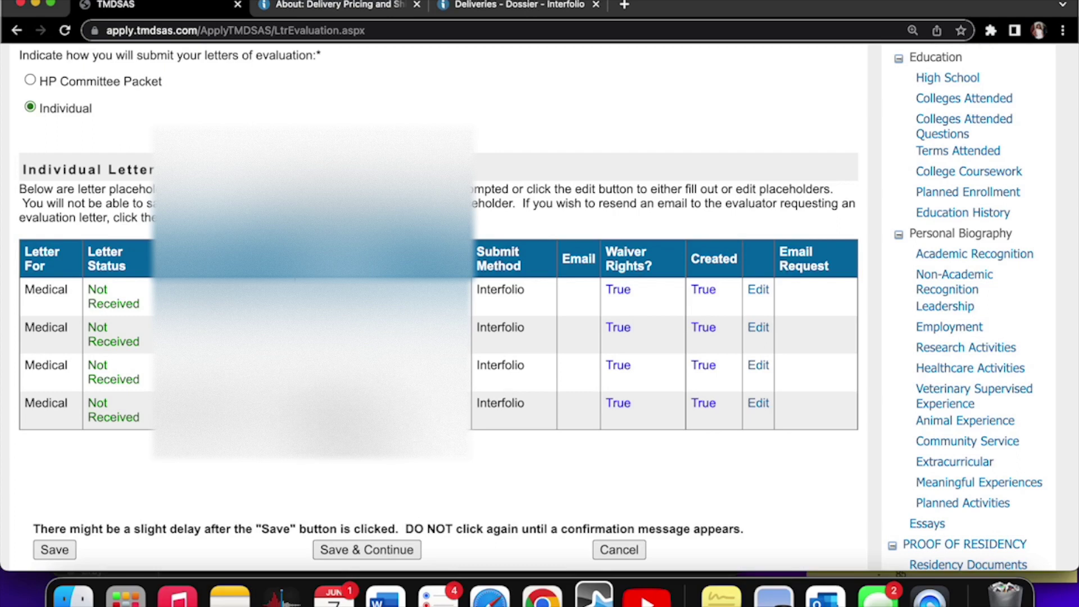
# Step: Save the four letter placeholders and continue to Chronology of Activities
pyautogui.scroll(-4, 438, 310)
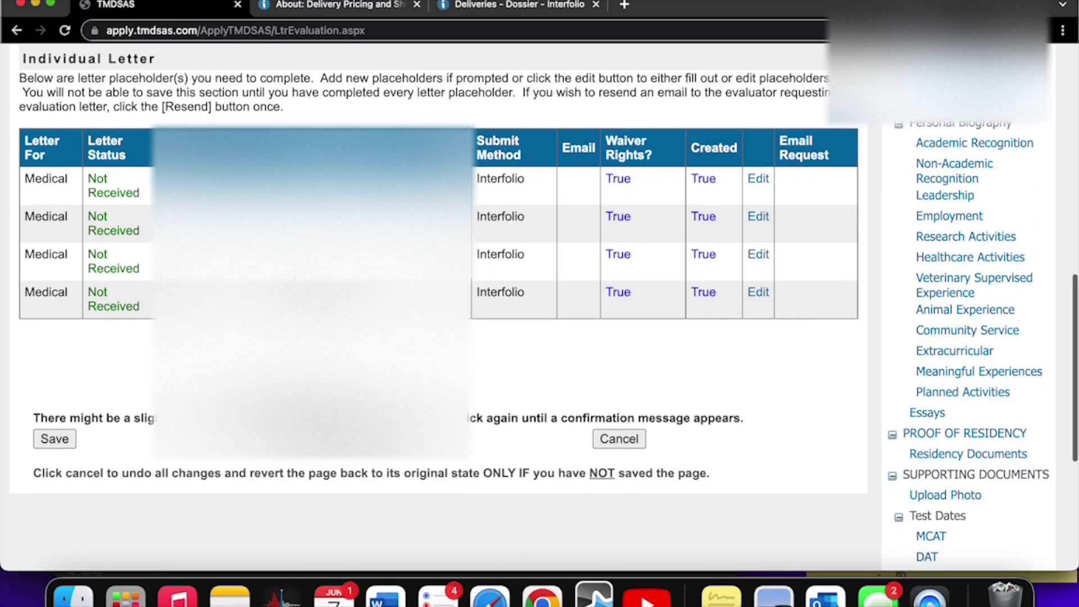
pyautogui.click(340, 443)
# Step: Return to Letters of Evaluation and follow the link to sign in to Interfolio
pyautogui.scroll(-2, 339, 444)
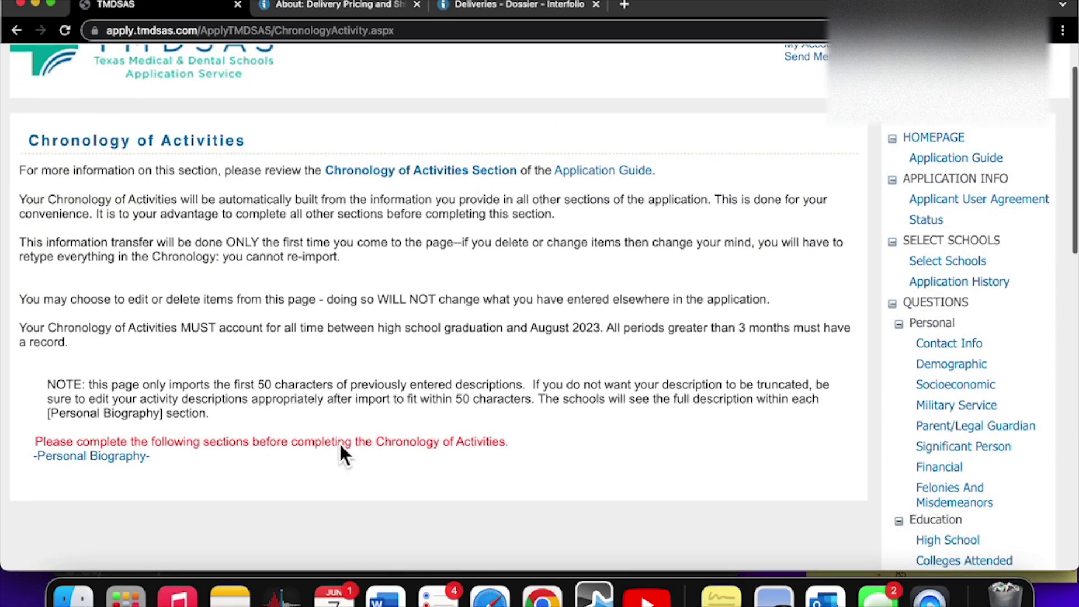
pyautogui.scroll(-2, 343, 445)
pyautogui.scroll(-10, 459, 202)
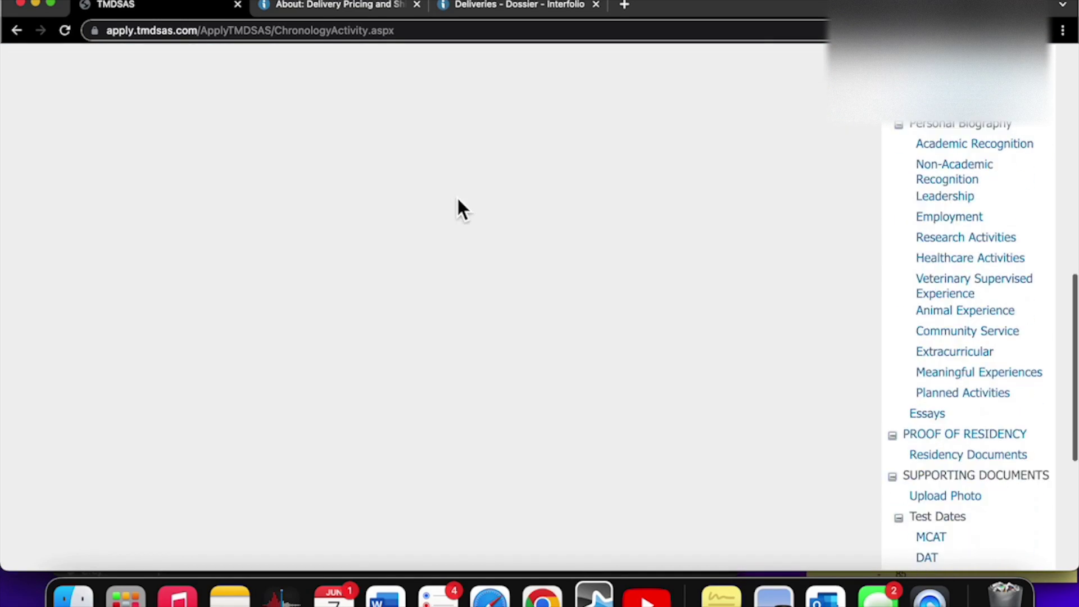
pyautogui.scroll(-6, 713, 331)
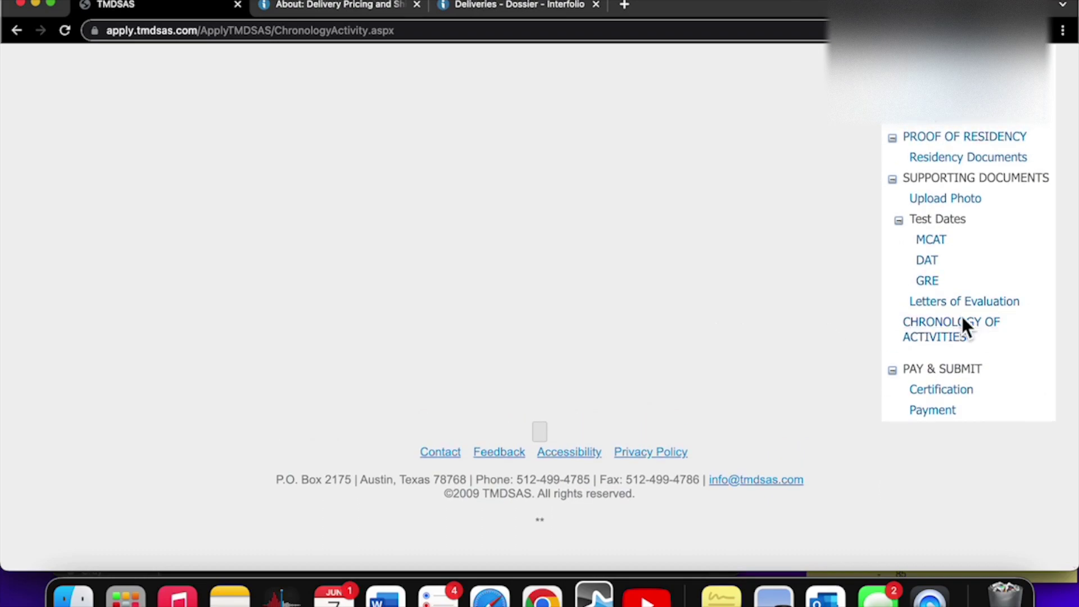
pyautogui.click(959, 306)
pyautogui.scroll(-3, 633, 321)
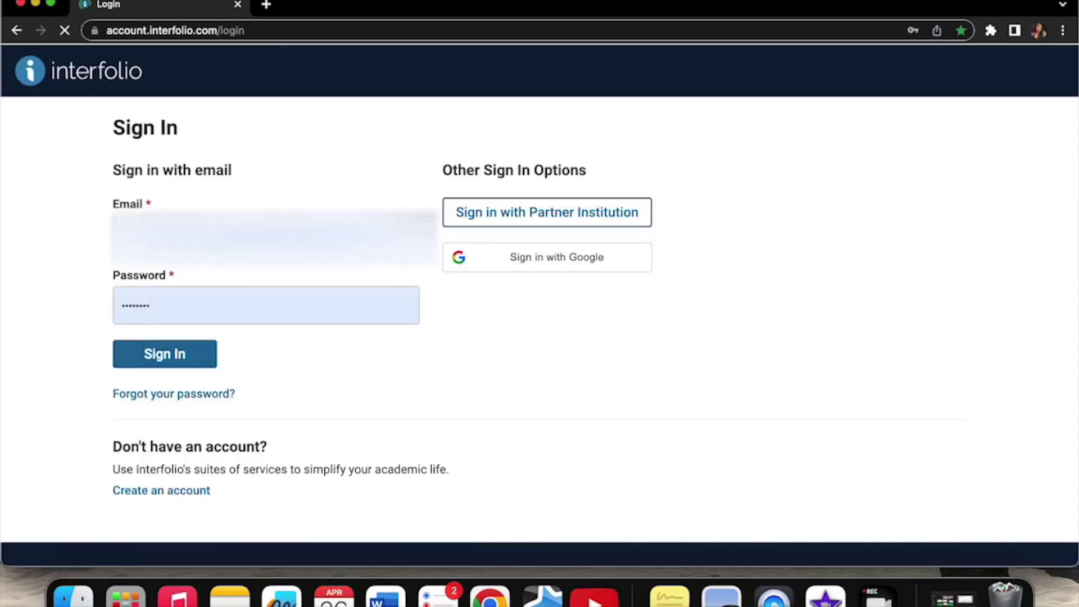
pyautogui.click(183, 371)
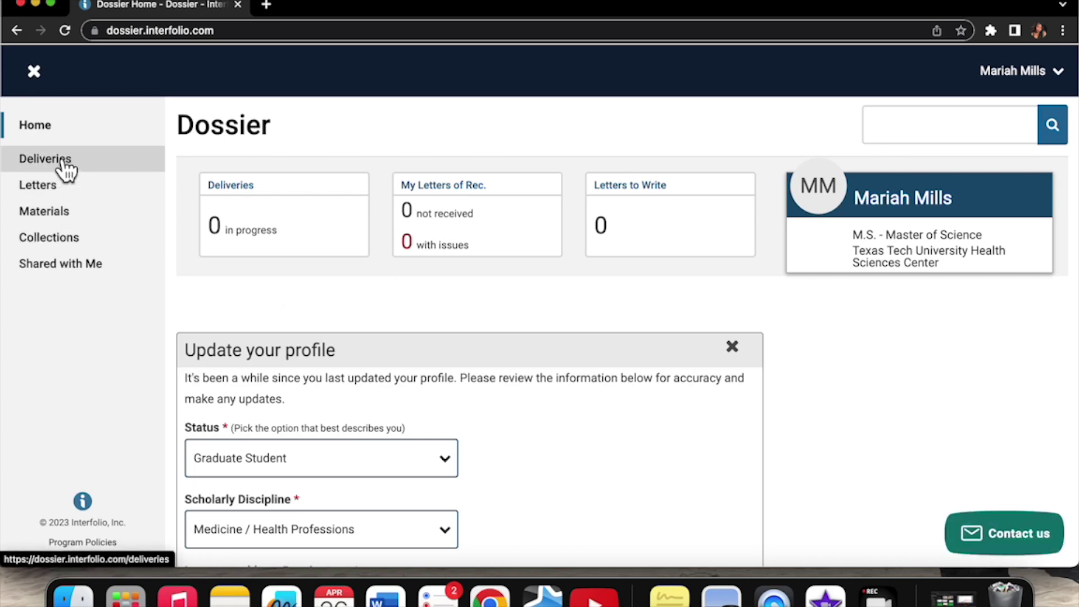
# Step: Open the Deliveries list and start a new delivery
pyautogui.click(104, 169)
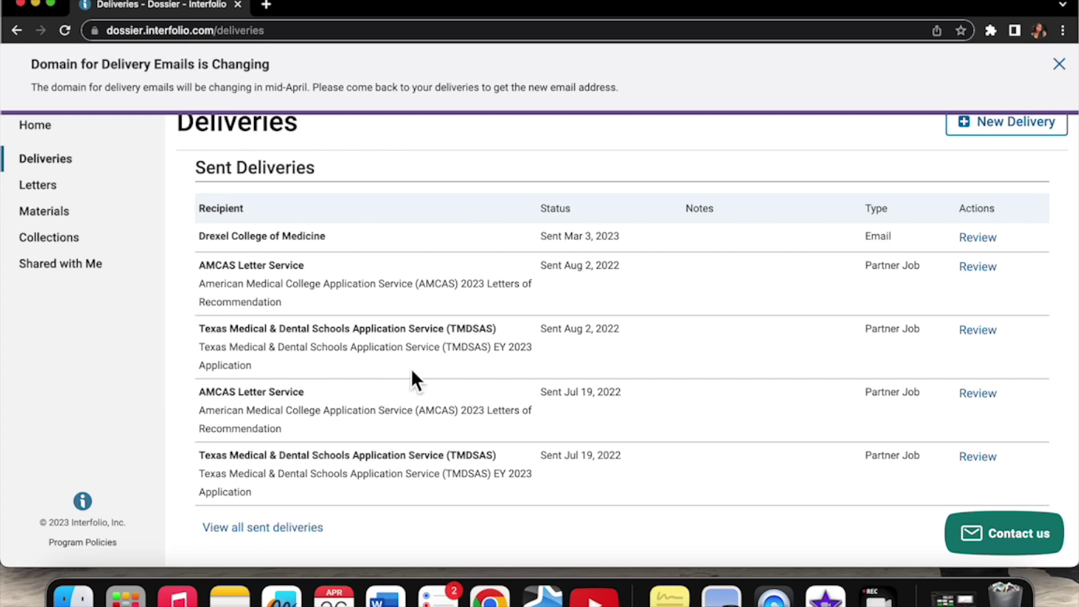
pyautogui.click(995, 138)
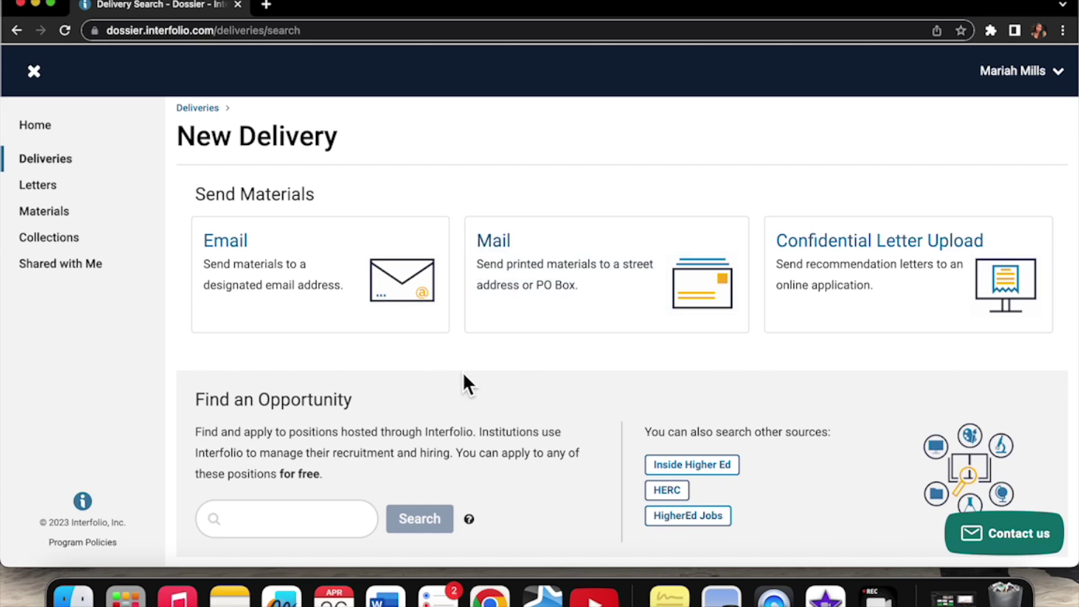
# Step: Search Interfolio opportunities for 'TMDSAS'
pyautogui.scroll(-2, 464, 384)
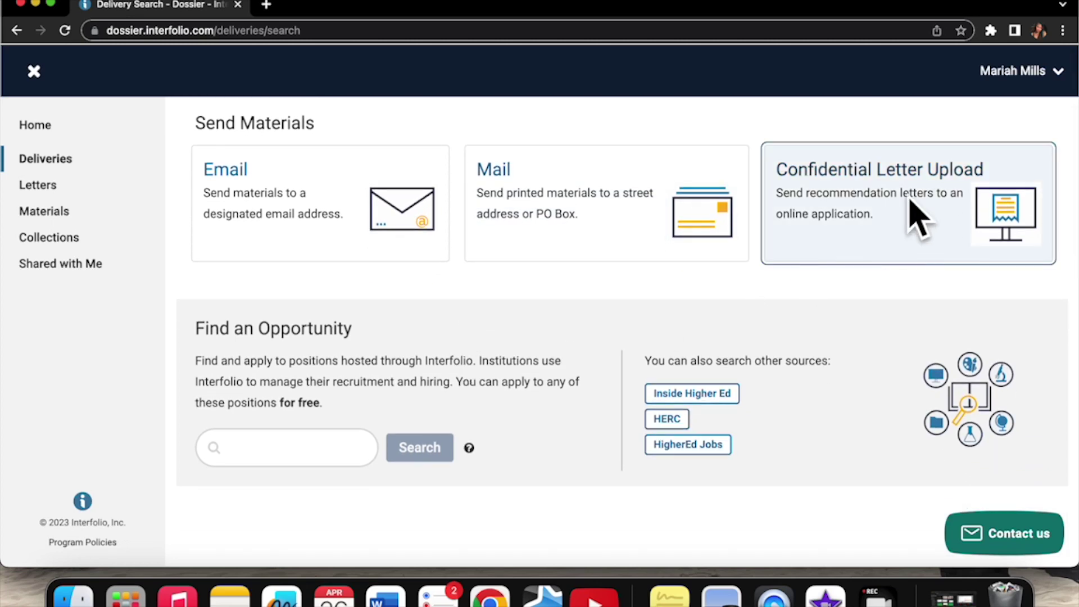
pyautogui.click(253, 457)
pyautogui.write('TMDSAS')
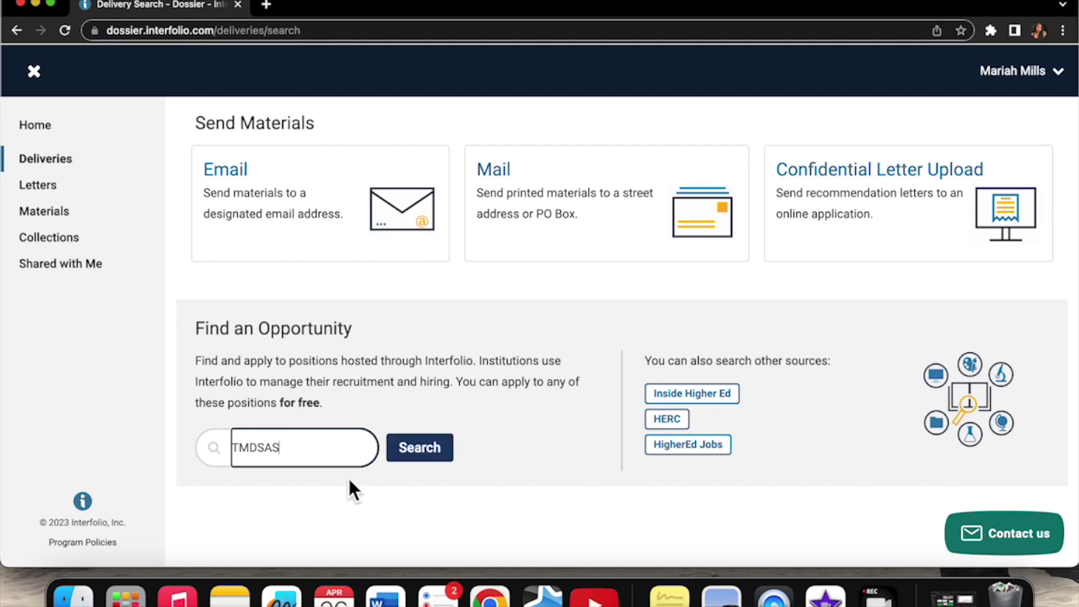
pyautogui.click(422, 459)
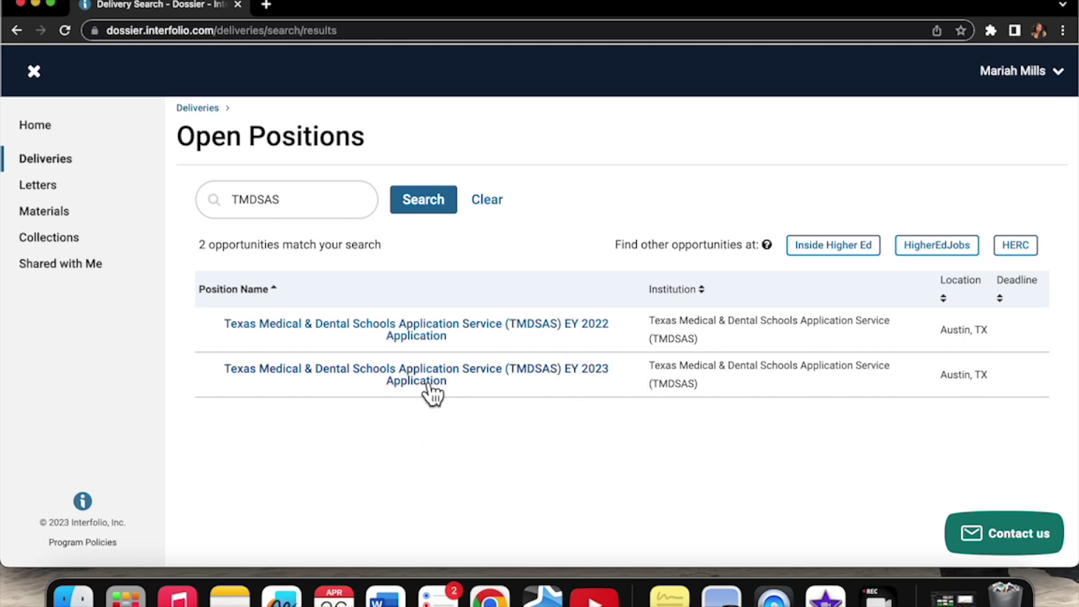
# Step: Open the TMDSAS EY 2023 Application and start it
pyautogui.click(498, 377)
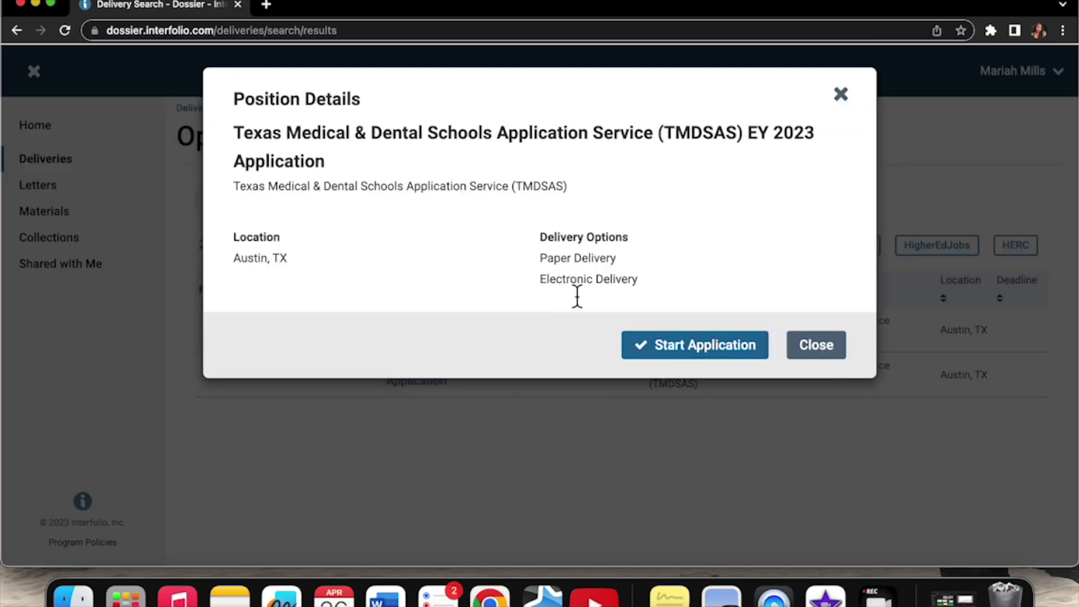
pyautogui.click(676, 355)
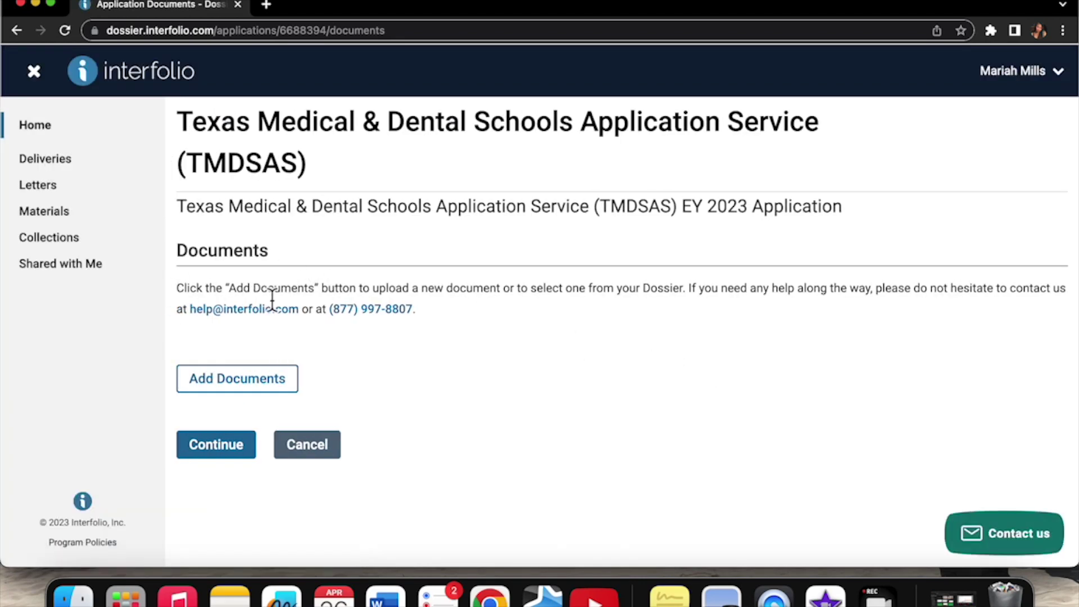
pyautogui.moveTo(244, 289); pyautogui.dragTo(681, 298)
# Step: Attach the existing recommendation letter from the dossier to the application
pyautogui.click(624, 348)
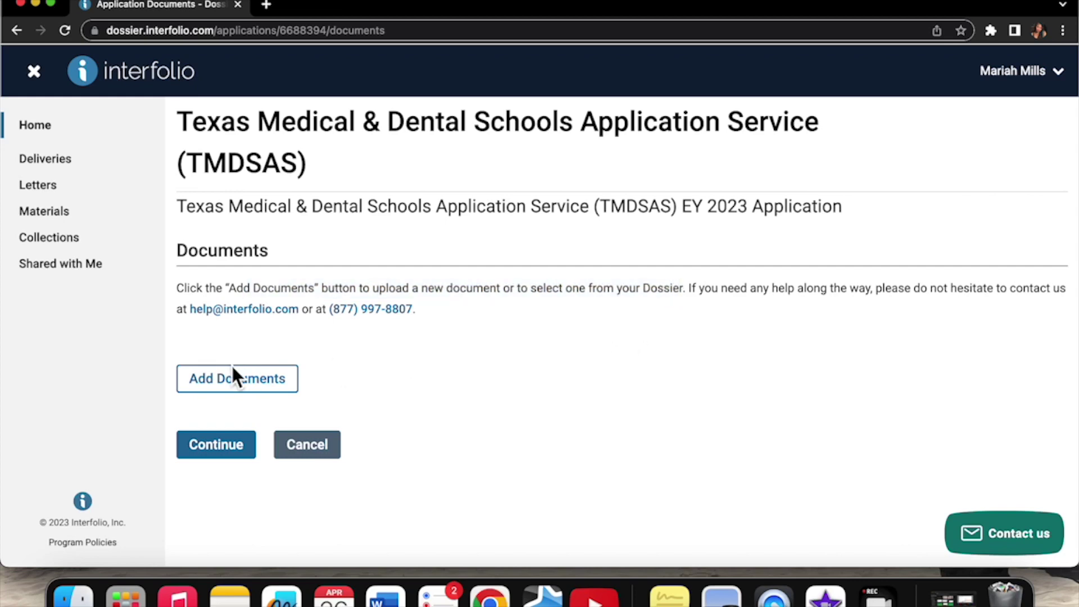
pyautogui.click(200, 380)
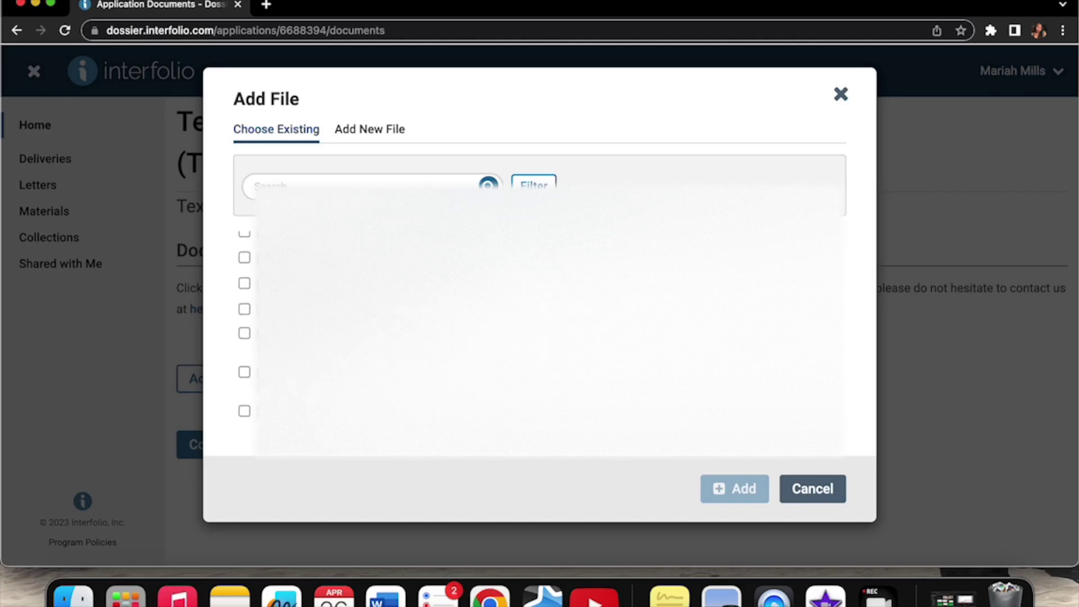
pyautogui.click(244, 315)
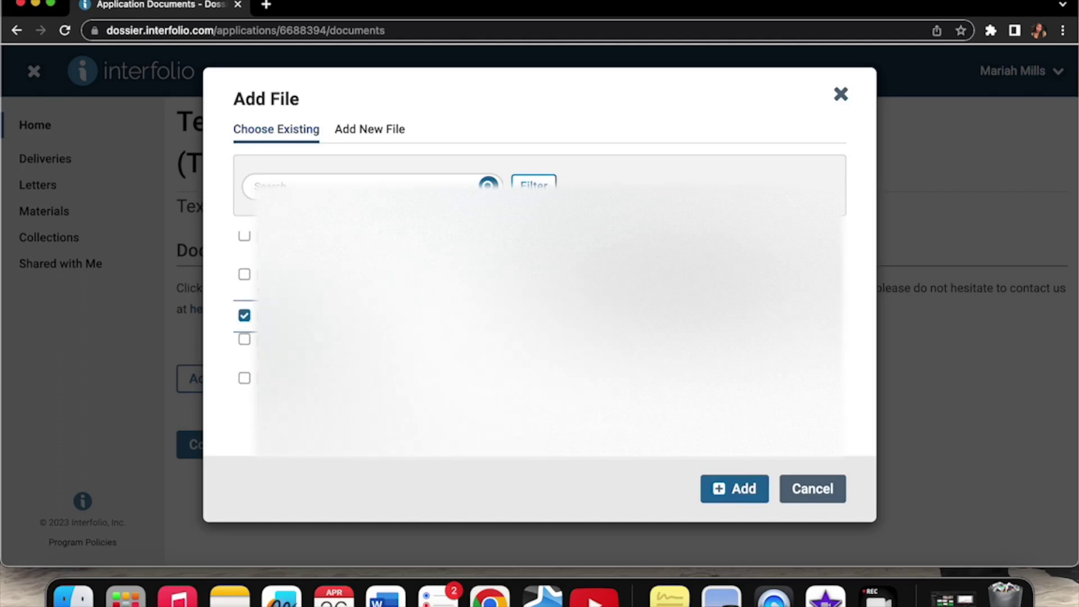
pyautogui.click(743, 497)
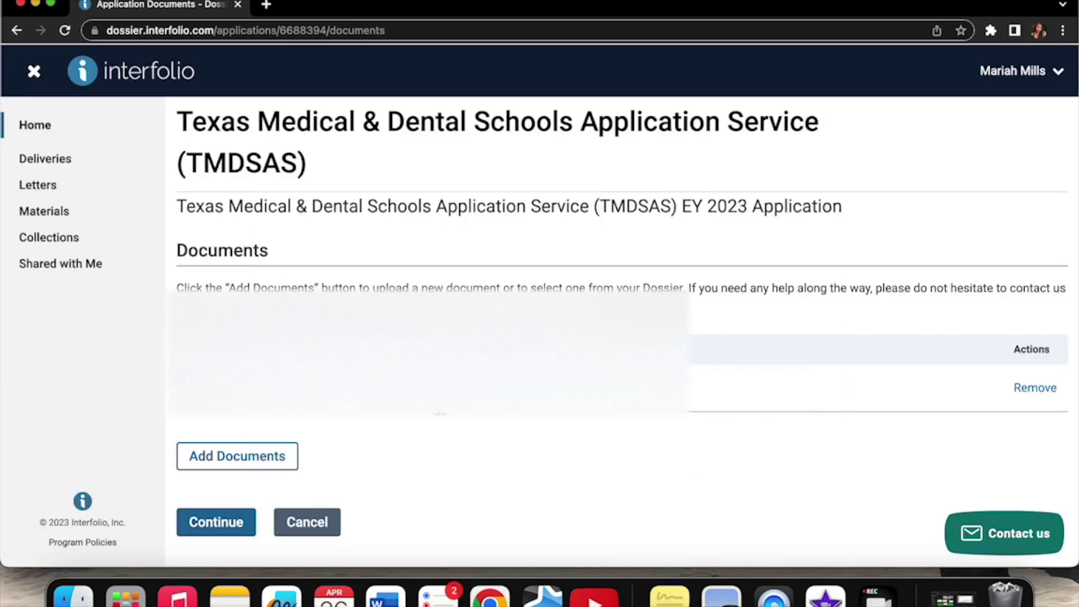
# Step: Proceed to the application confirmation page and scroll down to the Application IDs section
pyautogui.click(242, 468)
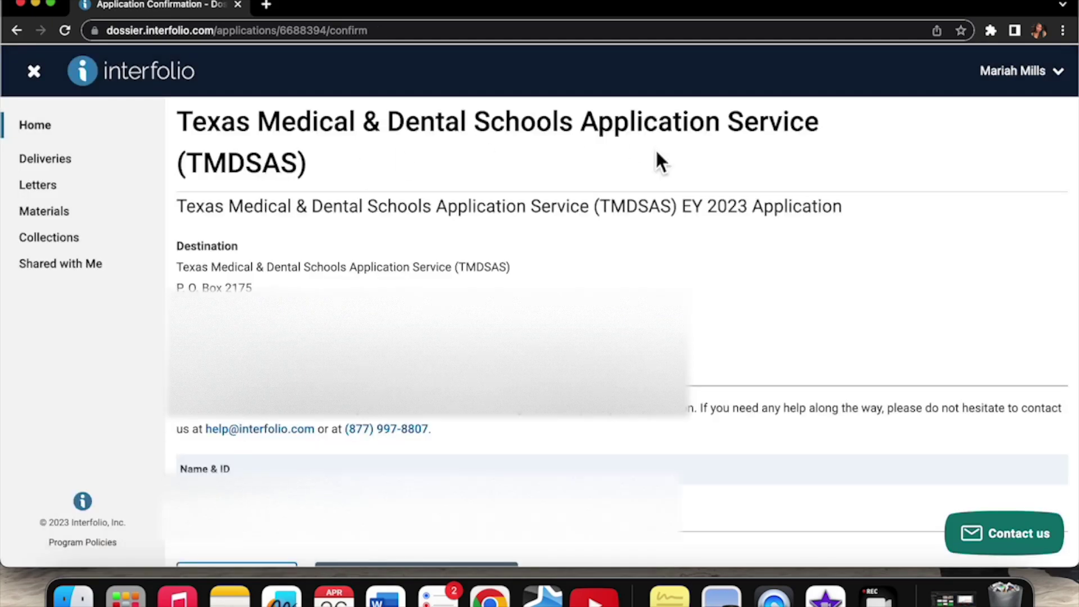
pyautogui.scroll(-5, 606, 209)
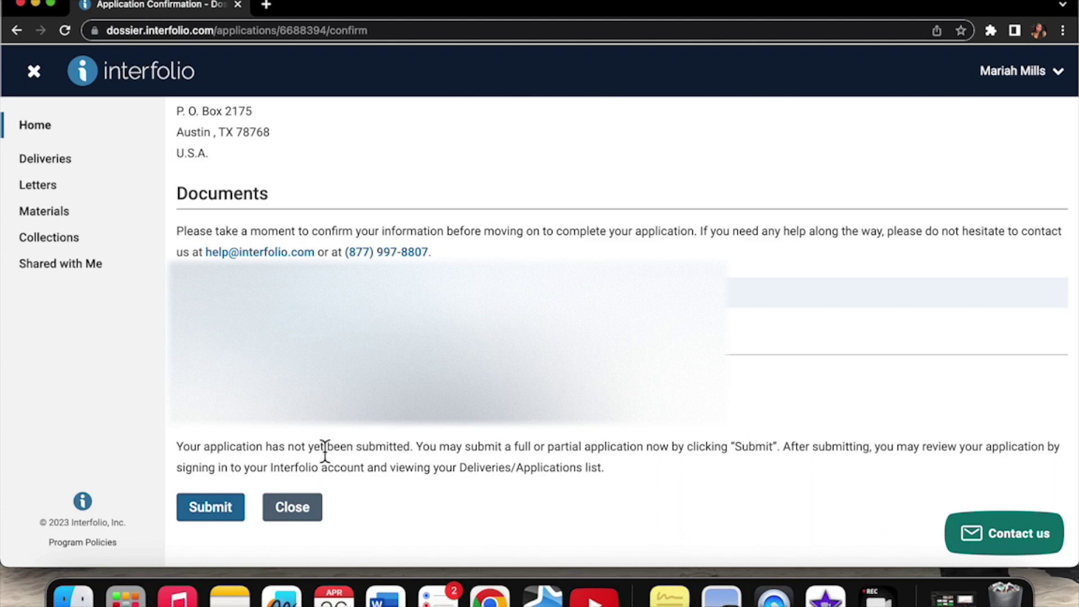
pyautogui.scroll(-2, 325, 453)
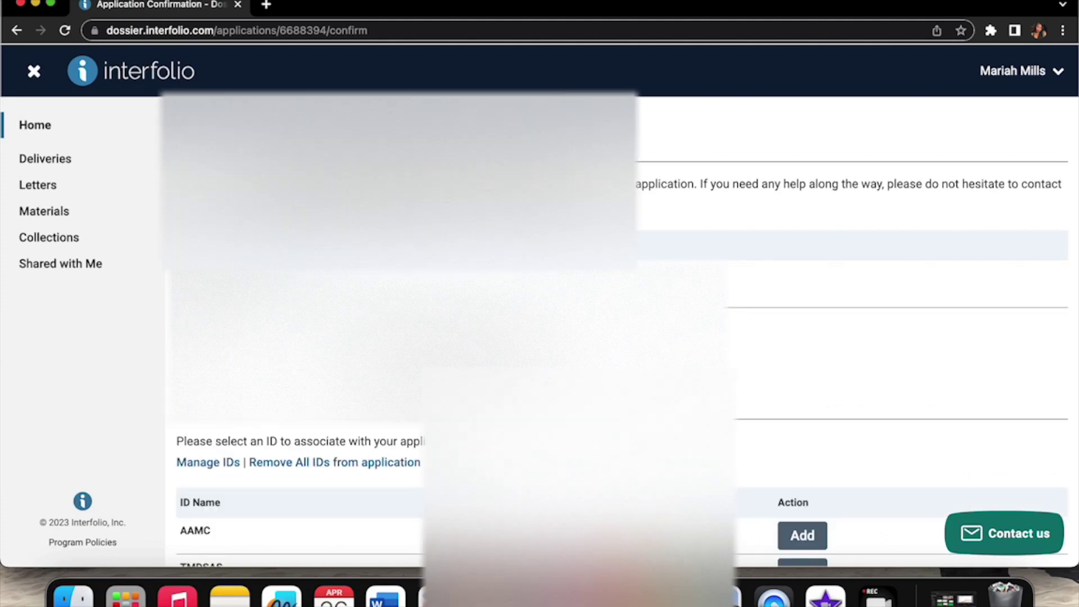
pyautogui.scroll(-5, 618, 337)
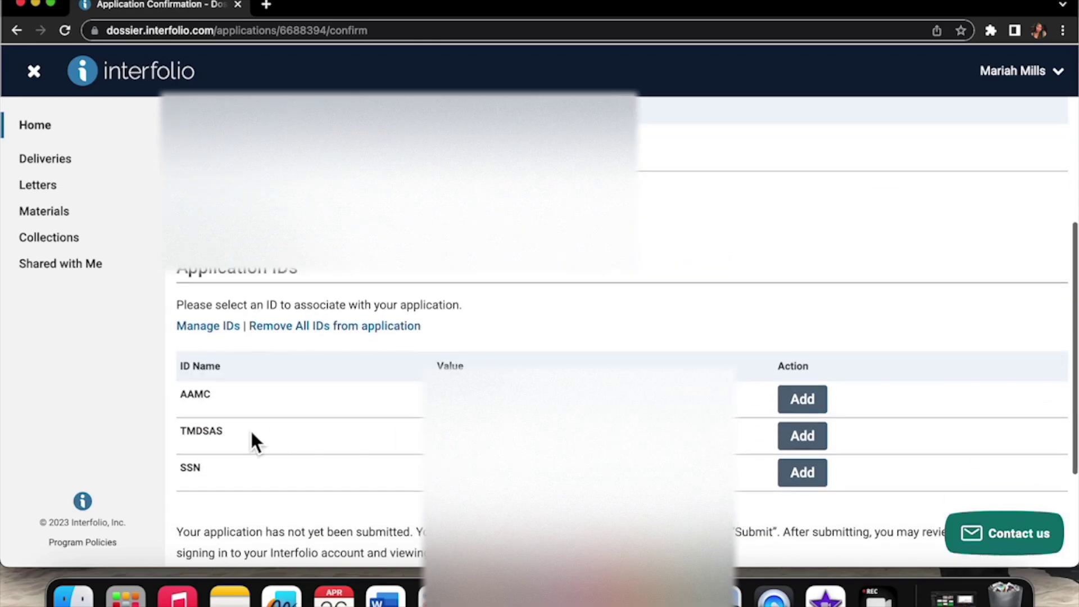
# Step: Add the TMDSAS ID to the EY 2023 Application and review the updated confirmation page
pyautogui.click(816, 444)
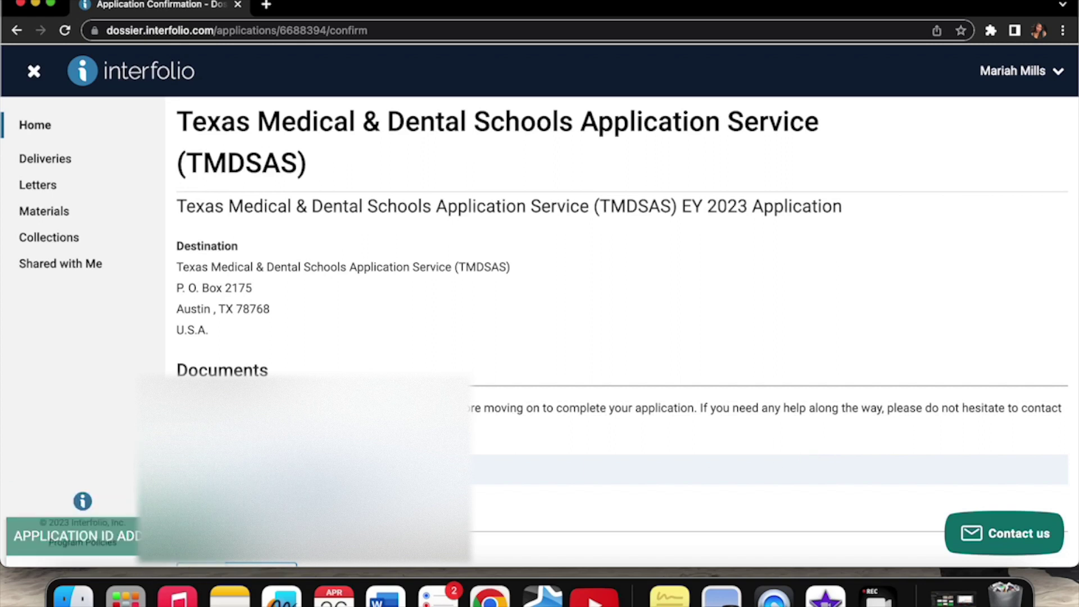
pyautogui.scroll(-1, 619, 337)
pyautogui.scroll(-10, 366, 484)
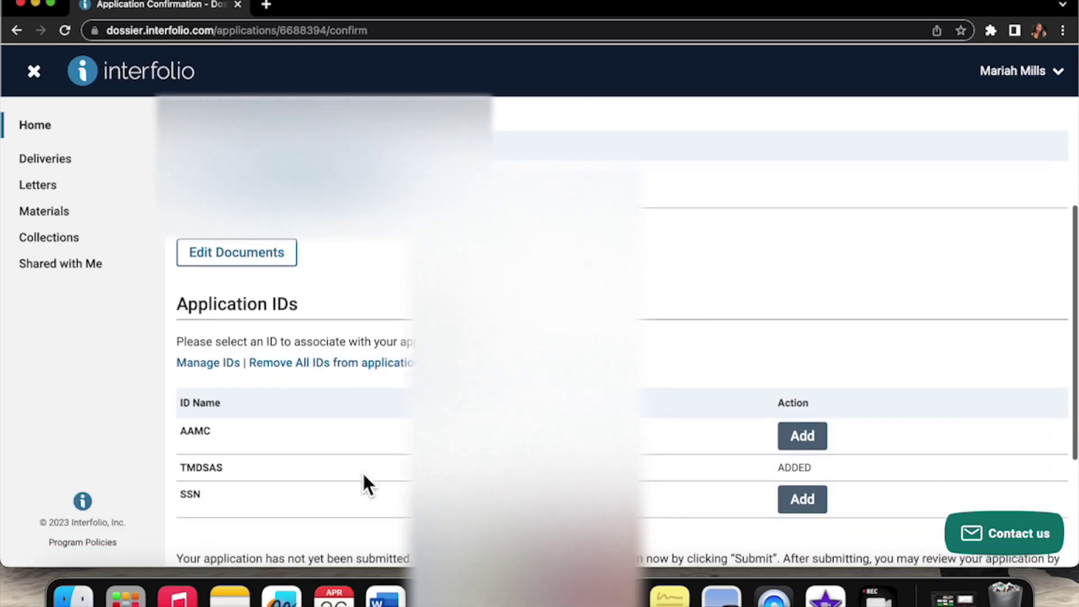
pyautogui.scroll(-2, 366, 483)
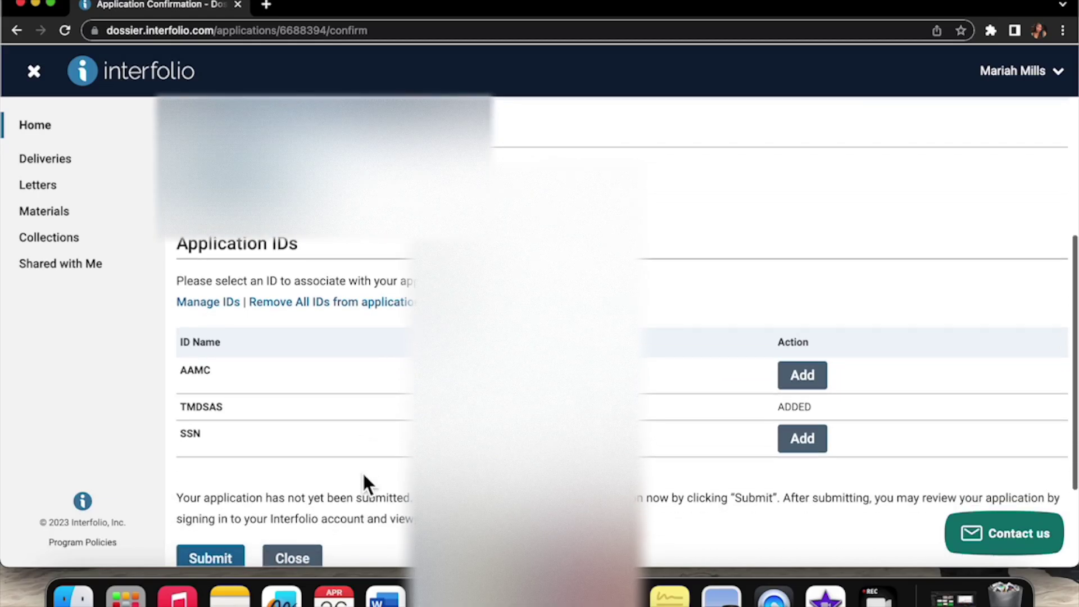
pyautogui.scroll(2, 366, 484)
pyautogui.scroll(10, 362, 471)
pyautogui.scroll(-12, 362, 471)
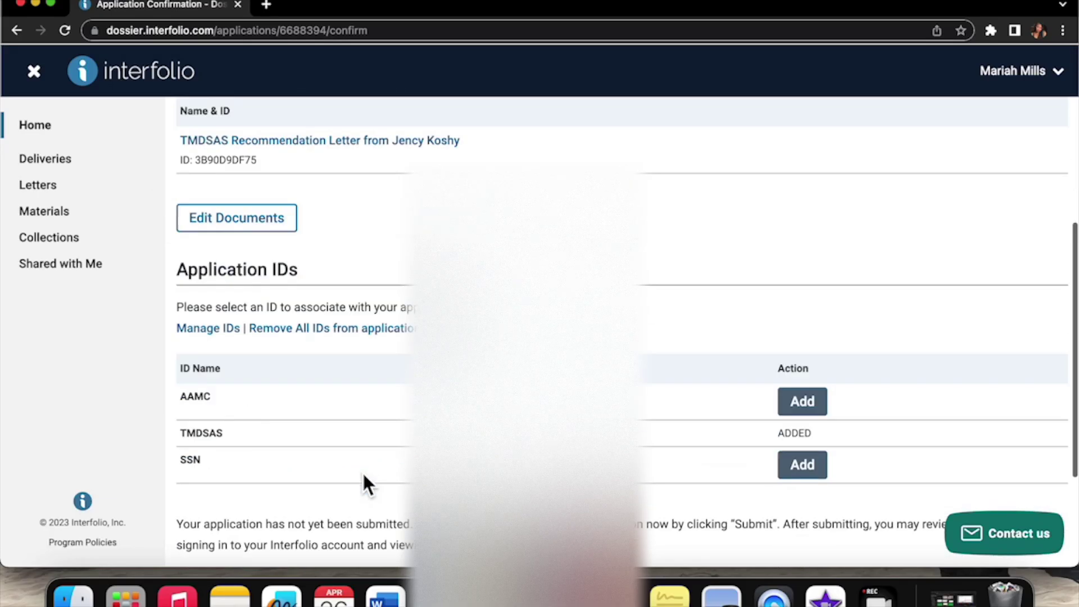